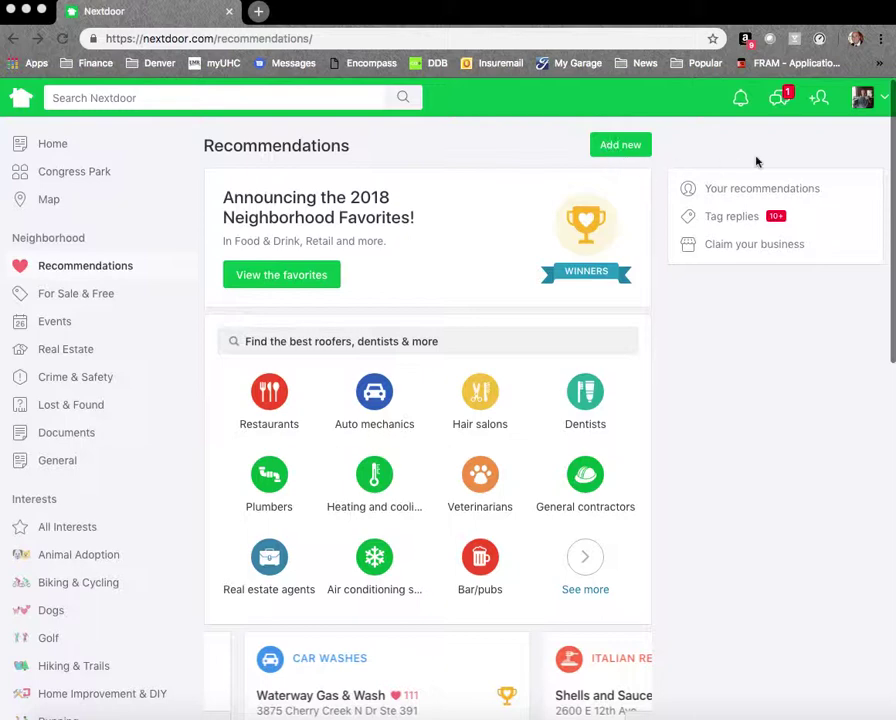
- Open the Account settings page from the profile avatar's Profile & Settings menu
{"action": "left_click", "coordinate": [884, 102]}
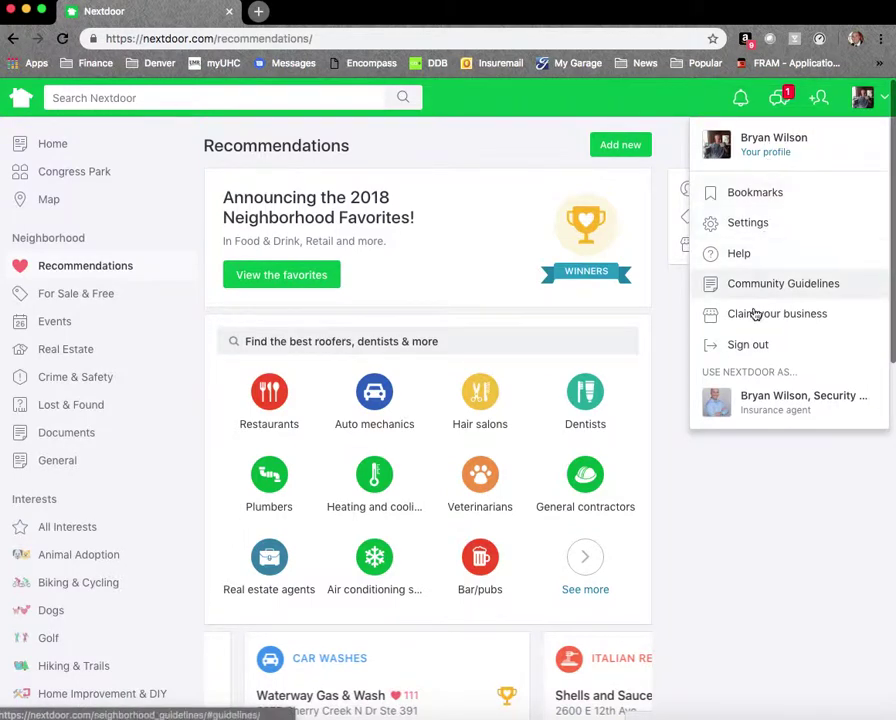
{"action": "left_click", "coordinate": [749, 224]}
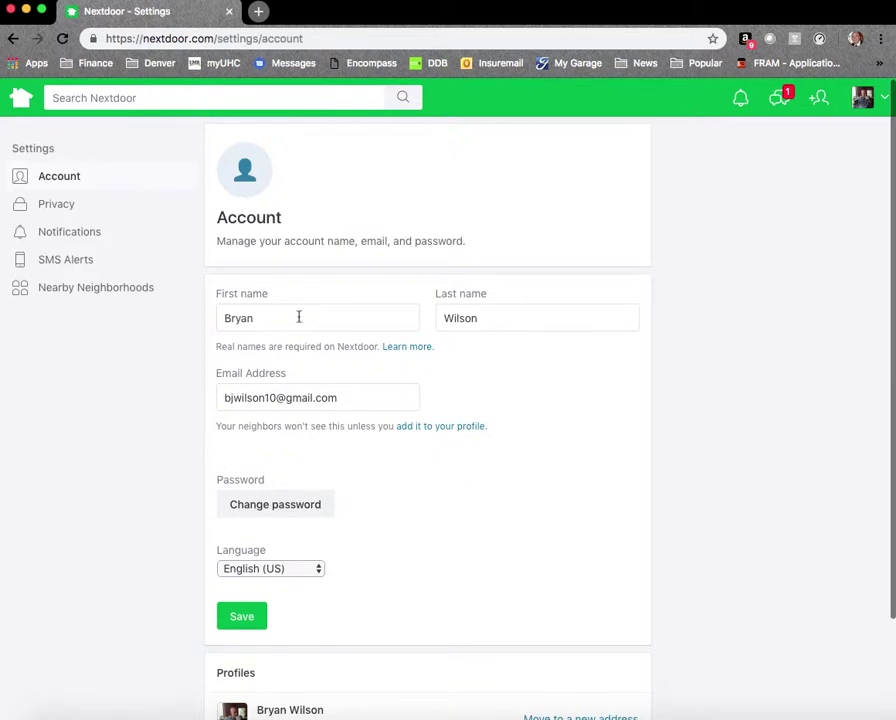
- Open Notifications settings and list all five turned-off email notification types
{"action": "left_click", "coordinate": [63, 240]}
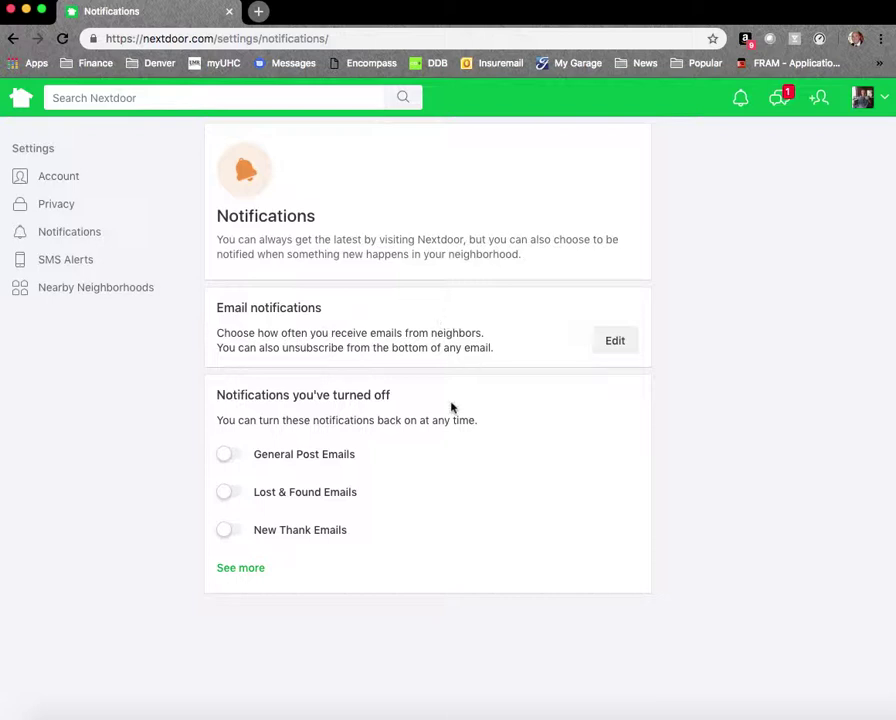
{"action": "left_click", "coordinate": [241, 568]}
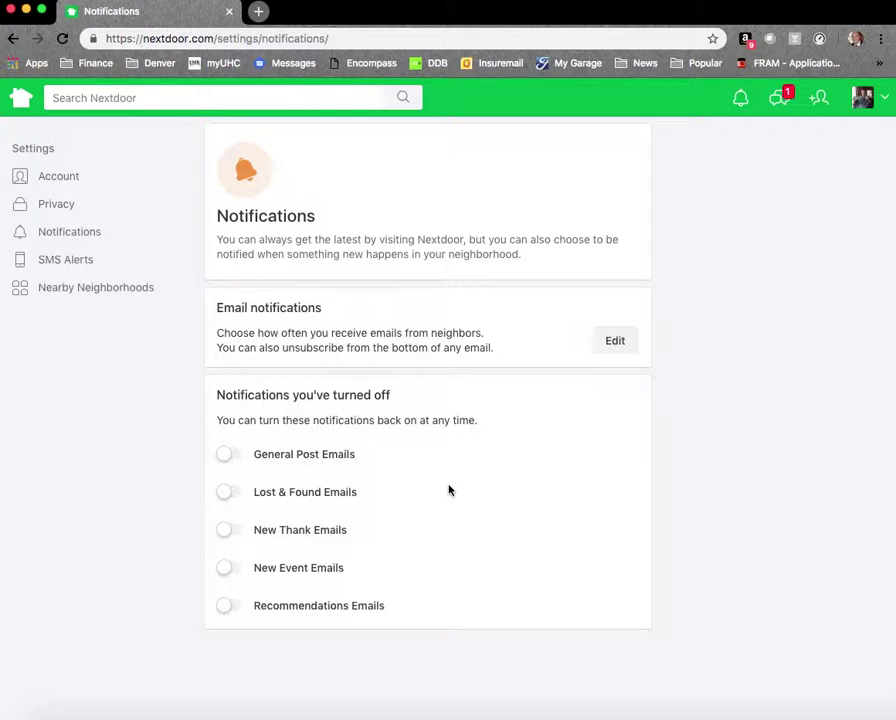
- Expand Email notifications and review the digest, local-update sliders and activity toggles
{"action": "left_click", "coordinate": [624, 341]}
{"action": "scroll", "coordinate": [470, 377], "scroll_direction": "down", "scroll_amount": 2}
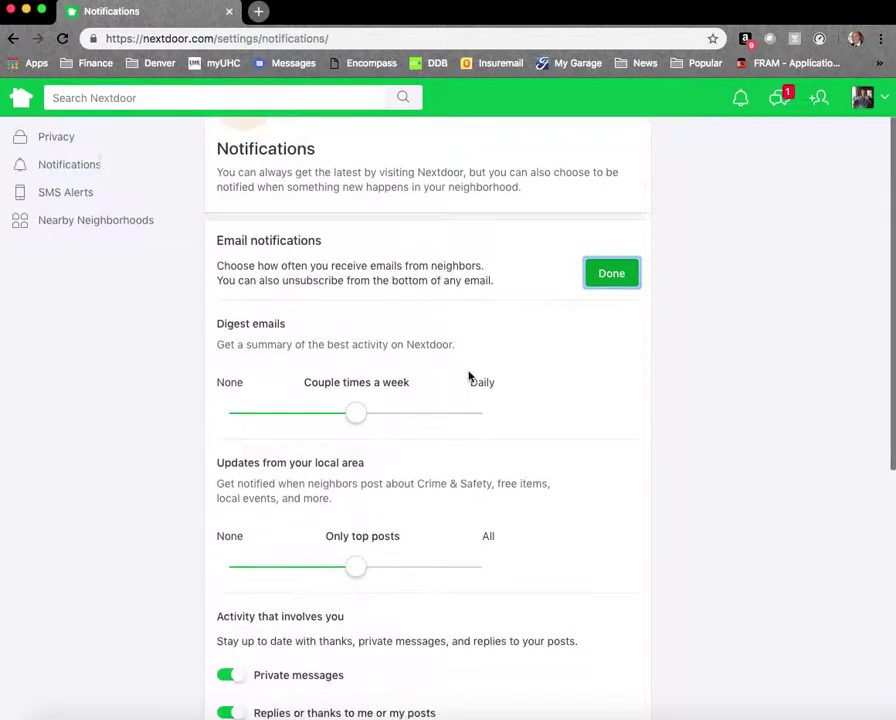
{"action": "scroll", "coordinate": [468, 376], "scroll_direction": "down", "scroll_amount": 1}
{"action": "scroll", "coordinate": [322, 300], "scroll_direction": "down", "scroll_amount": 1}
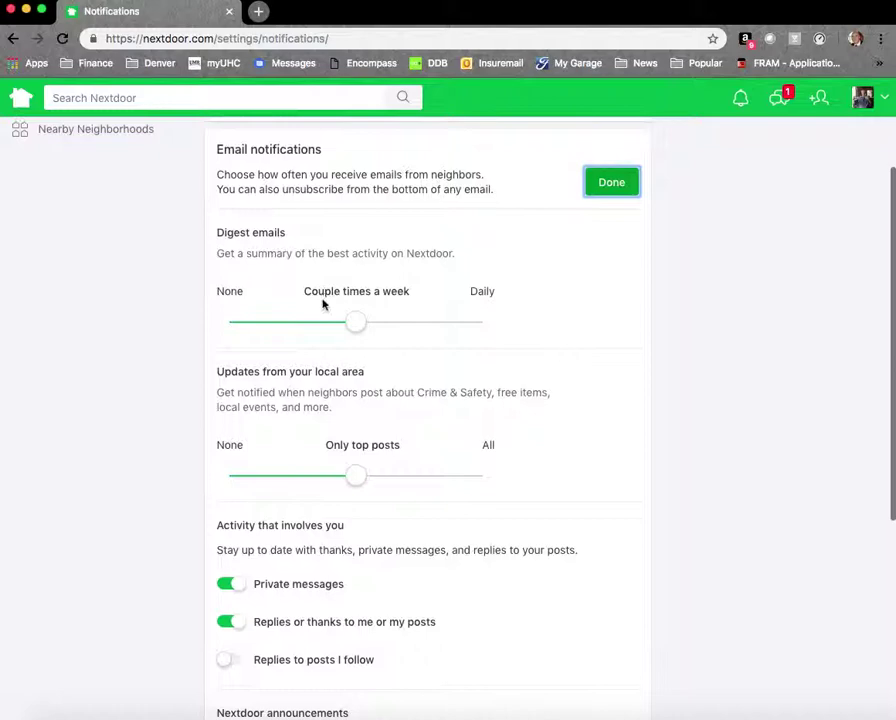
{"action": "scroll", "coordinate": [322, 302], "scroll_direction": "down", "scroll_amount": 3}
{"action": "scroll", "coordinate": [329, 407], "scroll_direction": "down", "scroll_amount": 3}
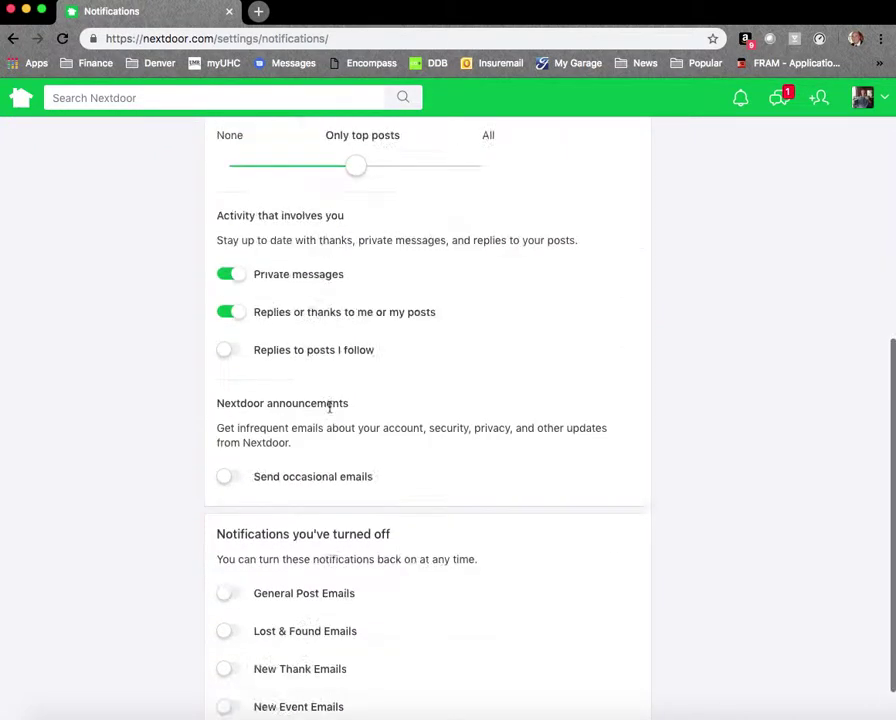
{"action": "scroll", "coordinate": [329, 407], "scroll_direction": "up", "scroll_amount": 5}
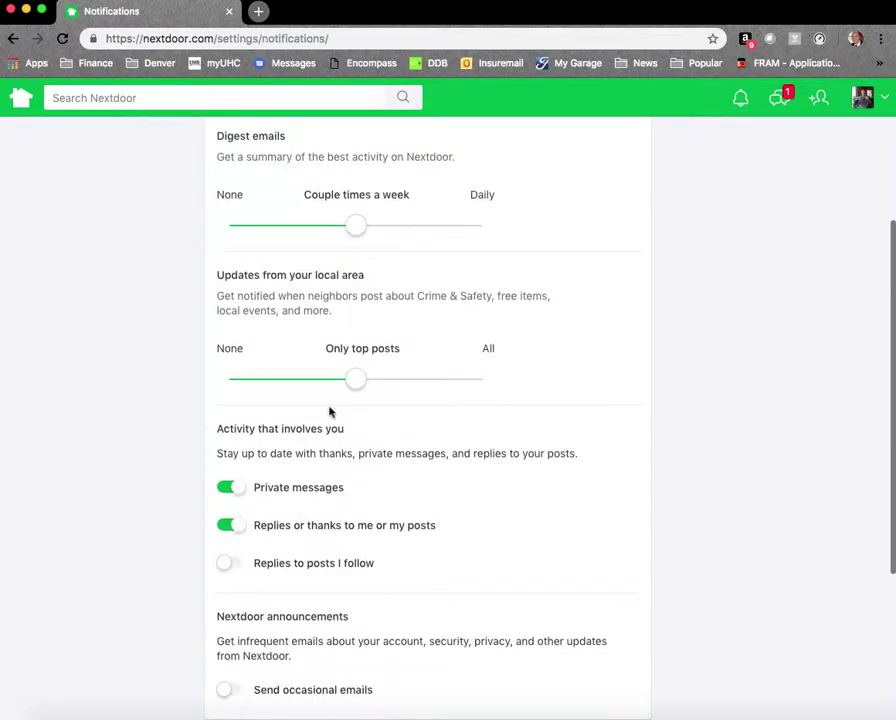
{"action": "scroll", "coordinate": [329, 412], "scroll_direction": "up", "scroll_amount": 3}
{"action": "scroll", "coordinate": [329, 410], "scroll_direction": "down", "scroll_amount": 8}
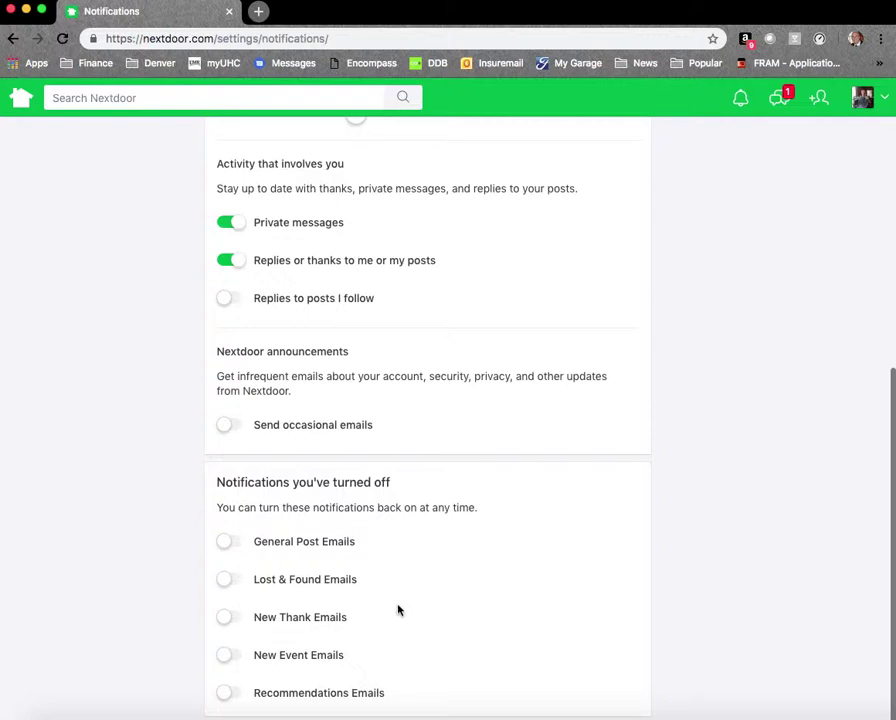
{"action": "scroll", "coordinate": [320, 590], "scroll_direction": "up", "scroll_amount": 1}
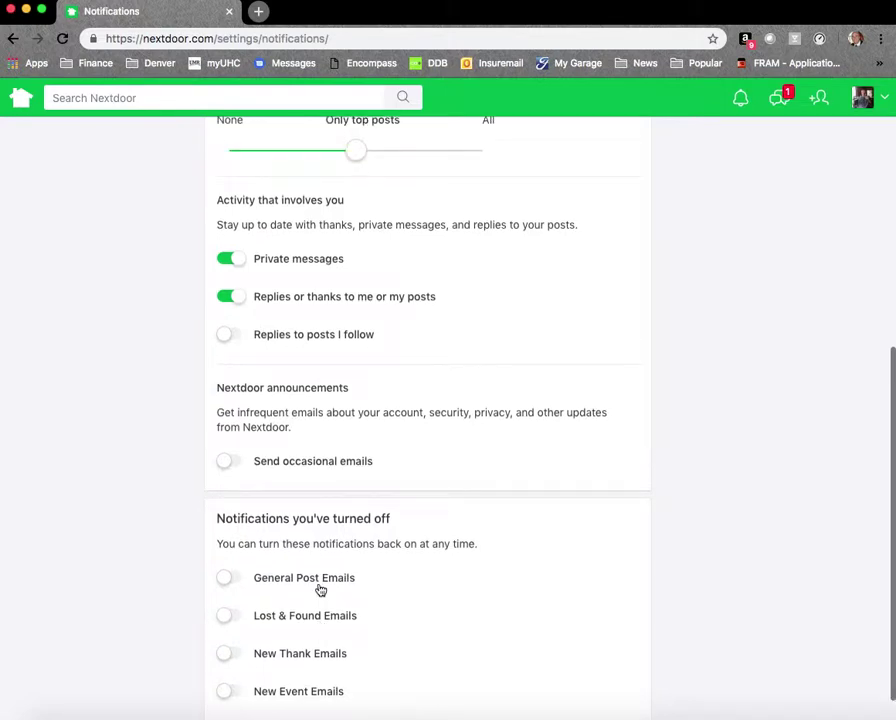
{"action": "scroll", "coordinate": [279, 641], "scroll_direction": "down", "scroll_amount": 1}
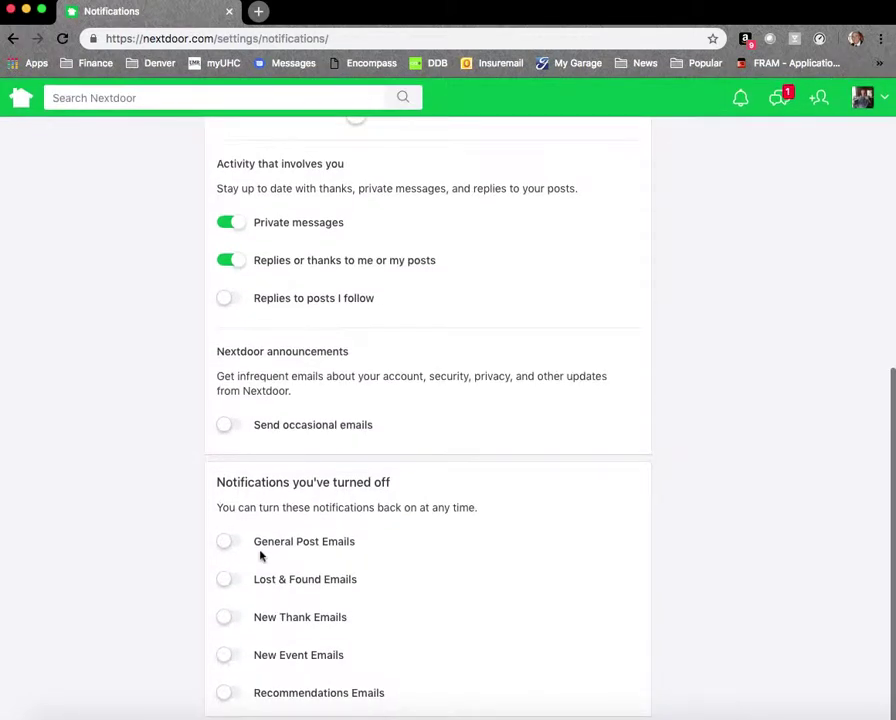
{"action": "scroll", "coordinate": [260, 552], "scroll_direction": "up", "scroll_amount": 5}
{"action": "scroll", "coordinate": [259, 552], "scroll_direction": "up", "scroll_amount": 4}
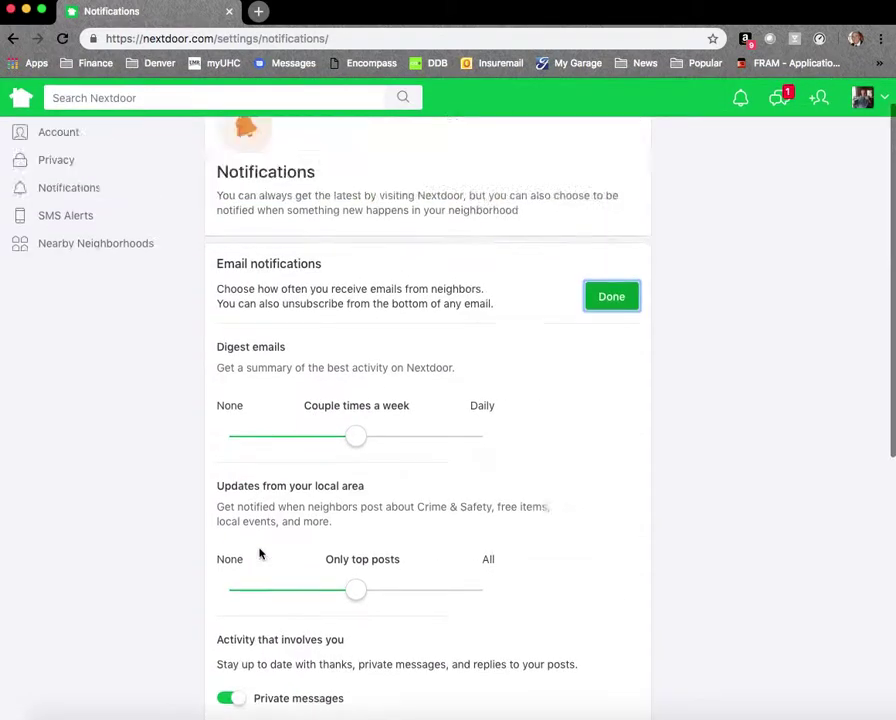
{"action": "scroll", "coordinate": [259, 552], "scroll_direction": "down", "scroll_amount": 2}
{"action": "scroll", "coordinate": [259, 552], "scroll_direction": "down", "scroll_amount": 1}
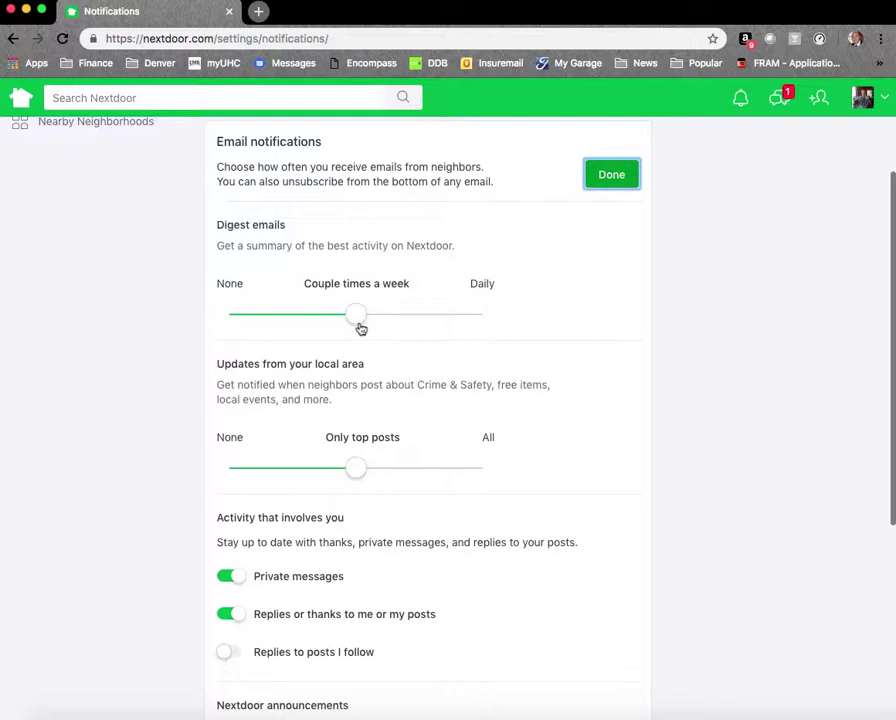
{"action": "scroll", "coordinate": [360, 328], "scroll_direction": "down", "scroll_amount": 2}
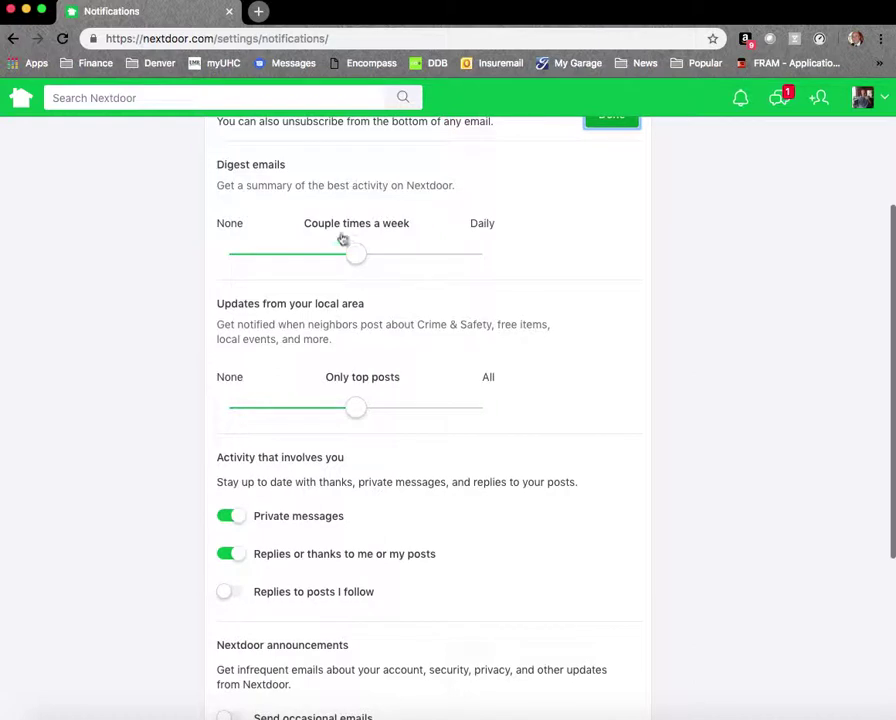
{"action": "scroll", "coordinate": [343, 240], "scroll_direction": "down", "scroll_amount": 1}
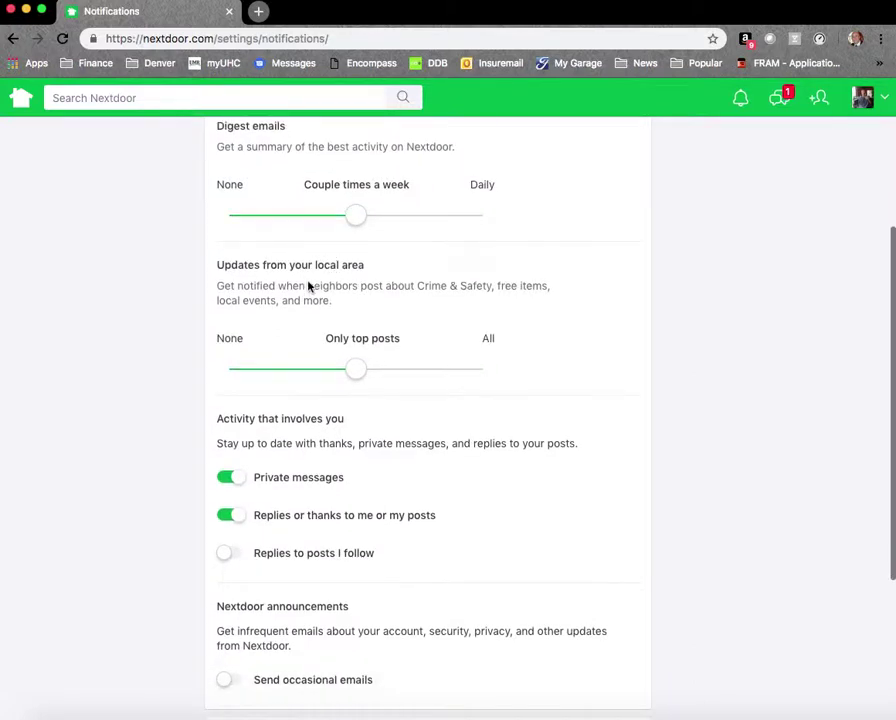
{"action": "scroll", "coordinate": [310, 287], "scroll_direction": "down", "scroll_amount": 1}
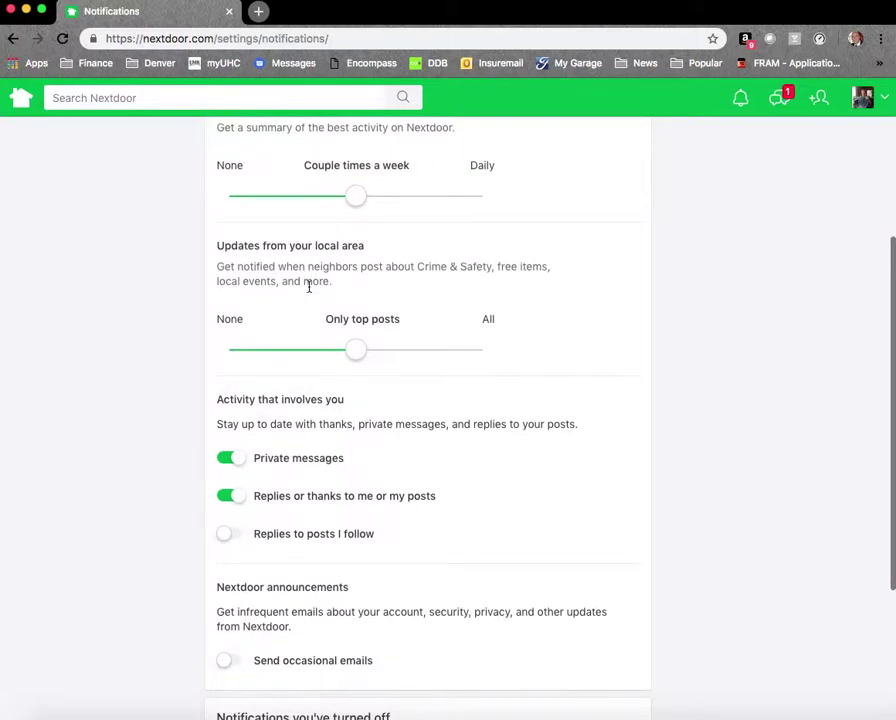
{"action": "scroll", "coordinate": [308, 289], "scroll_direction": "down", "scroll_amount": 3}
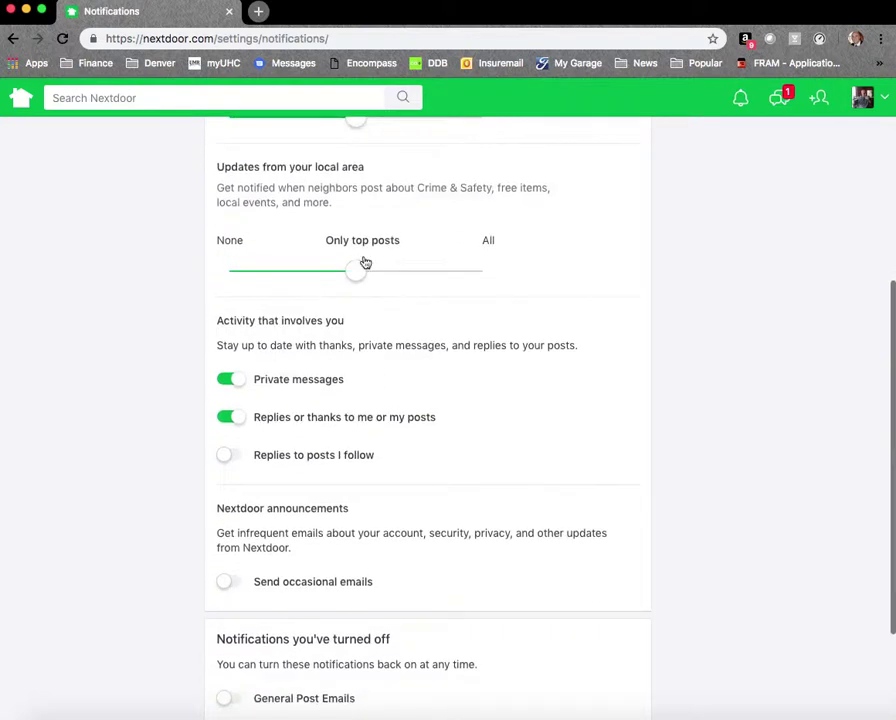
{"action": "scroll", "coordinate": [360, 286], "scroll_direction": "up", "scroll_amount": 2}
{"action": "scroll", "coordinate": [360, 286], "scroll_direction": "down", "scroll_amount": 2}
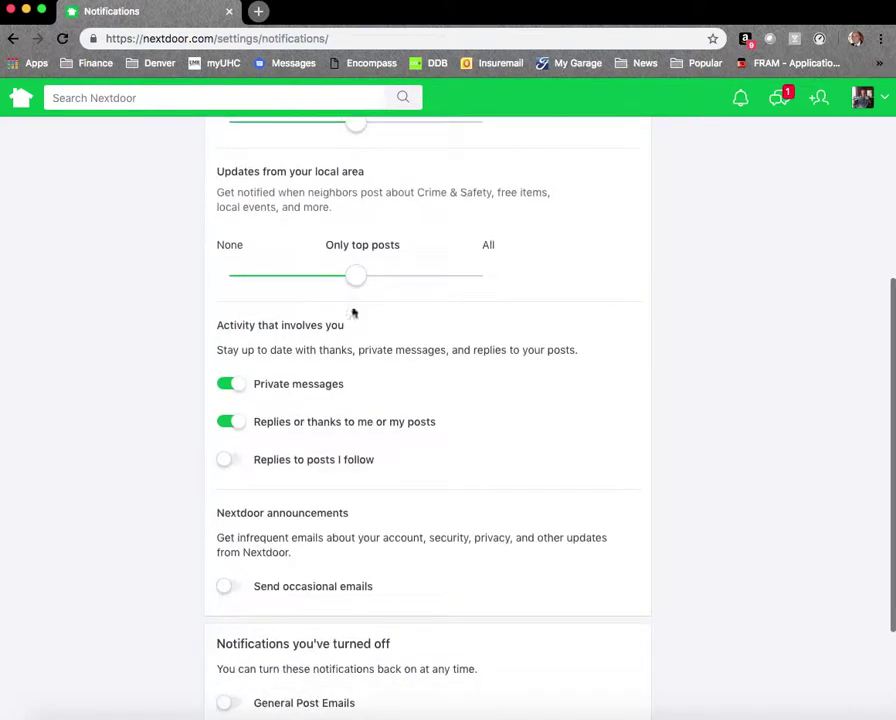
{"action": "scroll", "coordinate": [402, 390], "scroll_direction": "down", "scroll_amount": 1}
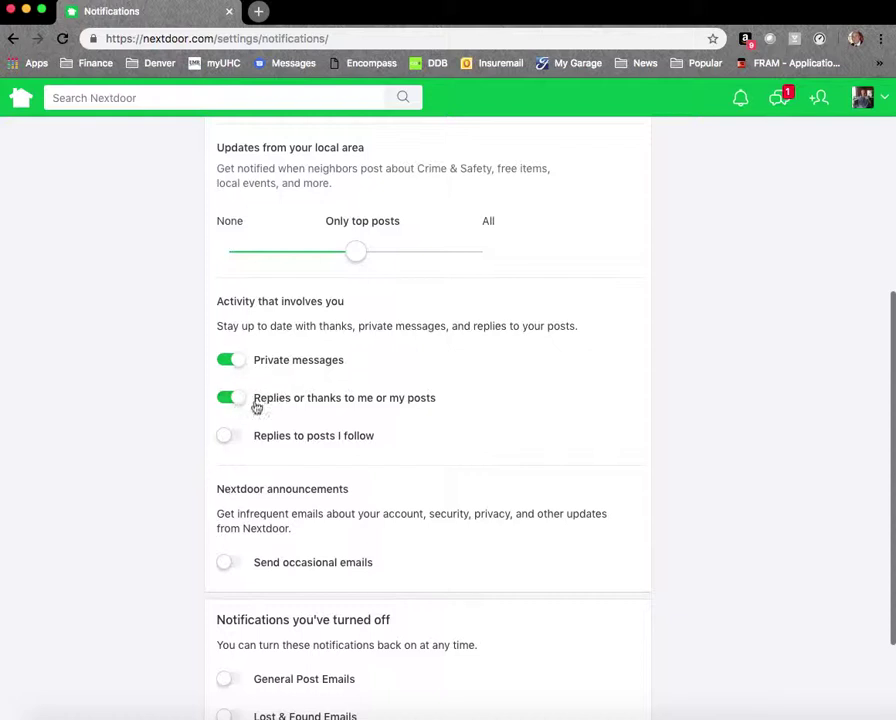
{"action": "scroll", "coordinate": [250, 405], "scroll_direction": "down", "scroll_amount": 1}
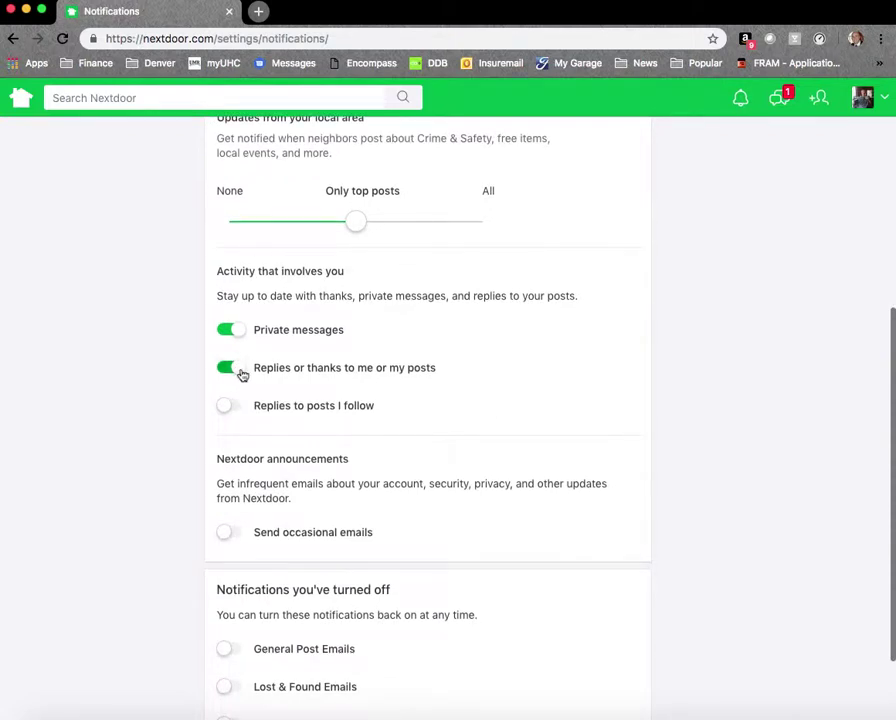
{"action": "scroll", "coordinate": [243, 376], "scroll_direction": "down", "scroll_amount": 1}
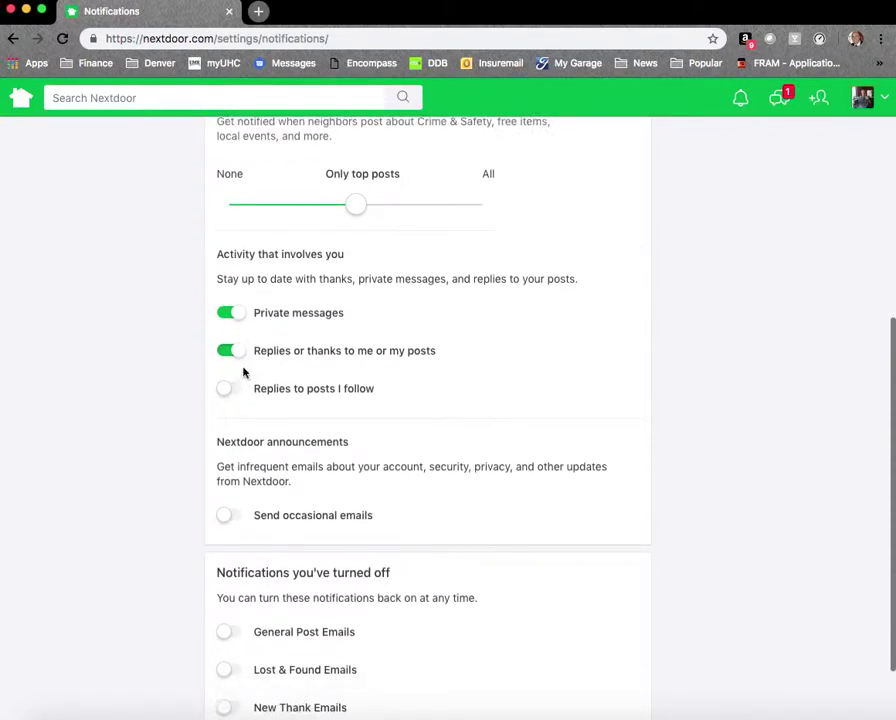
{"action": "scroll", "coordinate": [234, 354], "scroll_direction": "down", "scroll_amount": 1}
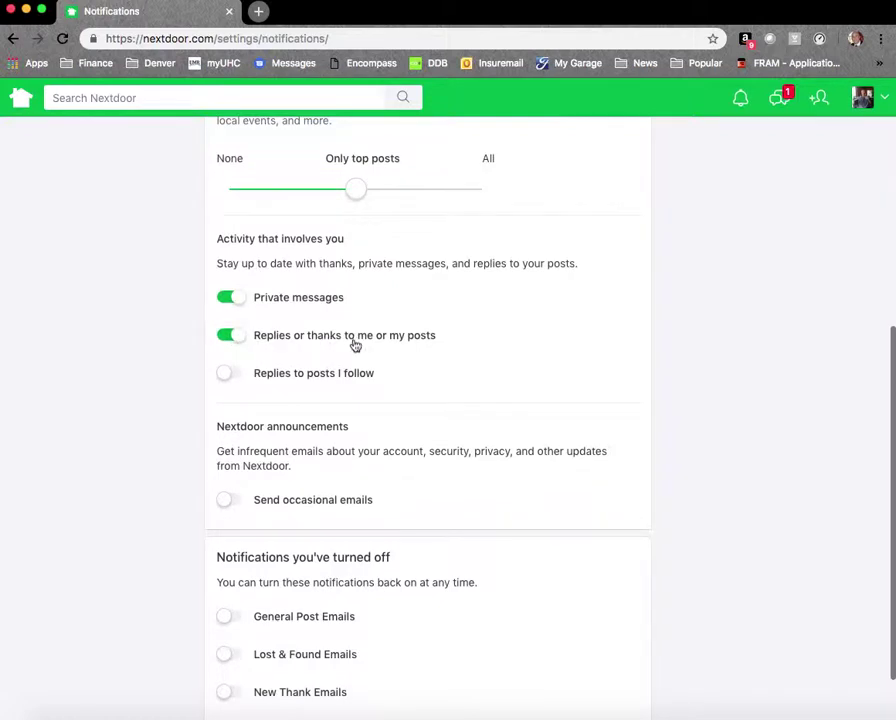
{"action": "scroll", "coordinate": [318, 342], "scroll_direction": "down", "scroll_amount": 1}
{"action": "scroll", "coordinate": [318, 342], "scroll_direction": "down", "scroll_amount": 2}
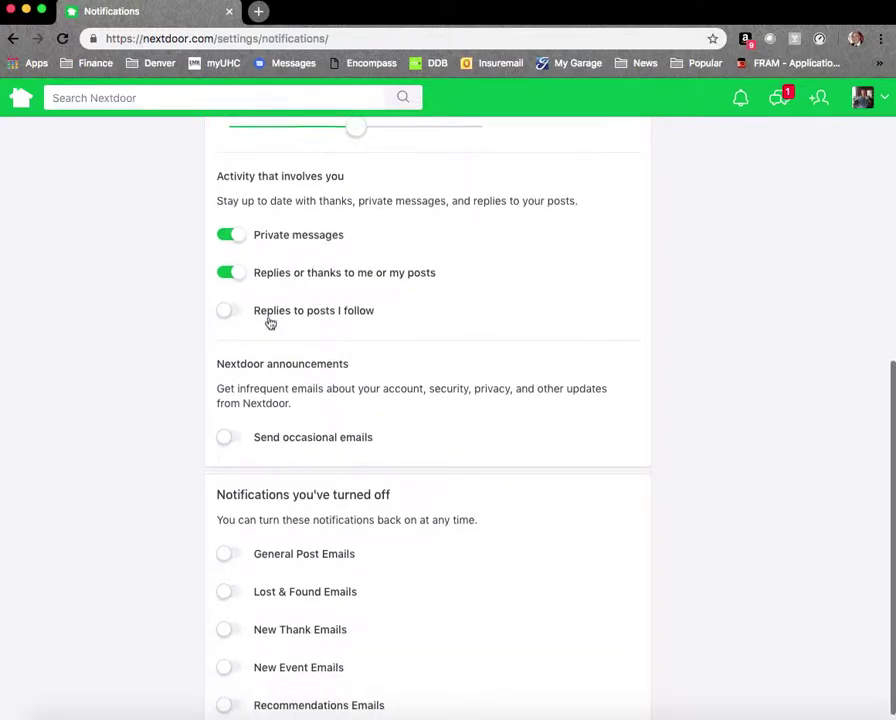
{"action": "scroll", "coordinate": [263, 318], "scroll_direction": "down", "scroll_amount": 1}
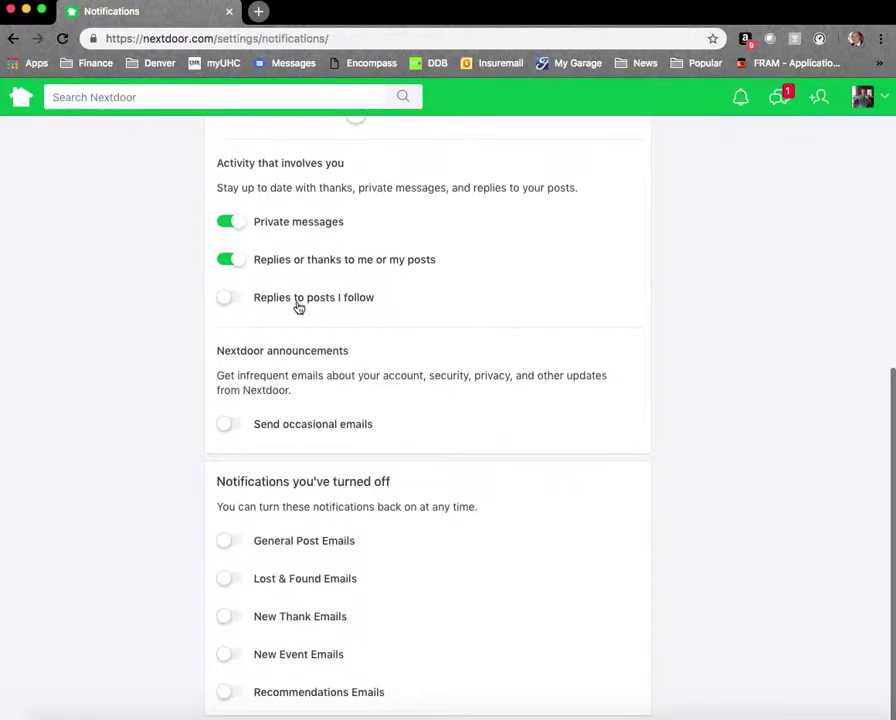
{"action": "scroll", "coordinate": [331, 307], "scroll_direction": "up", "scroll_amount": 5}
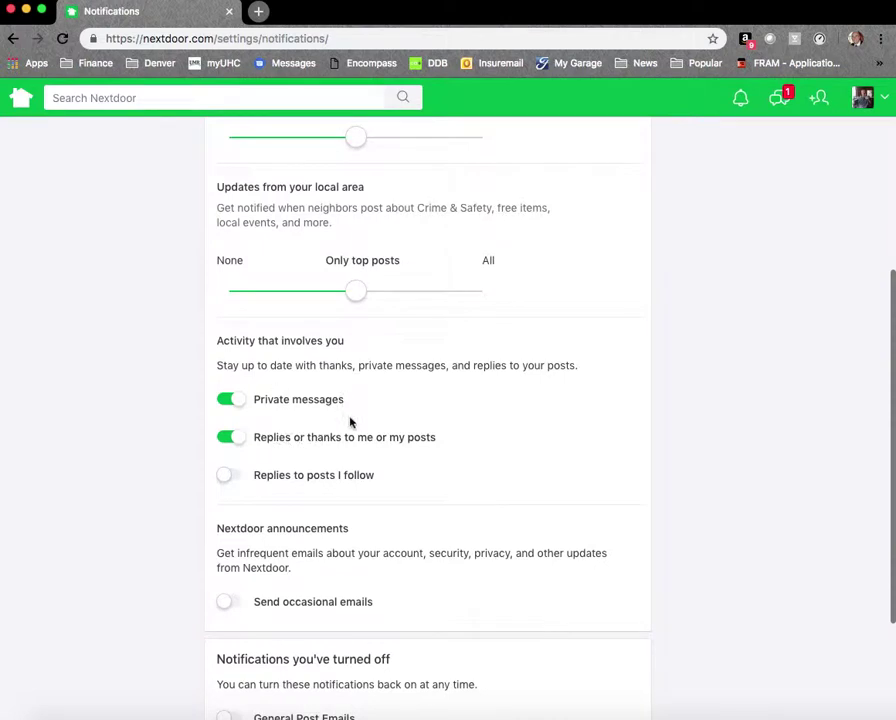
{"action": "scroll", "coordinate": [350, 422], "scroll_direction": "down", "scroll_amount": 5}
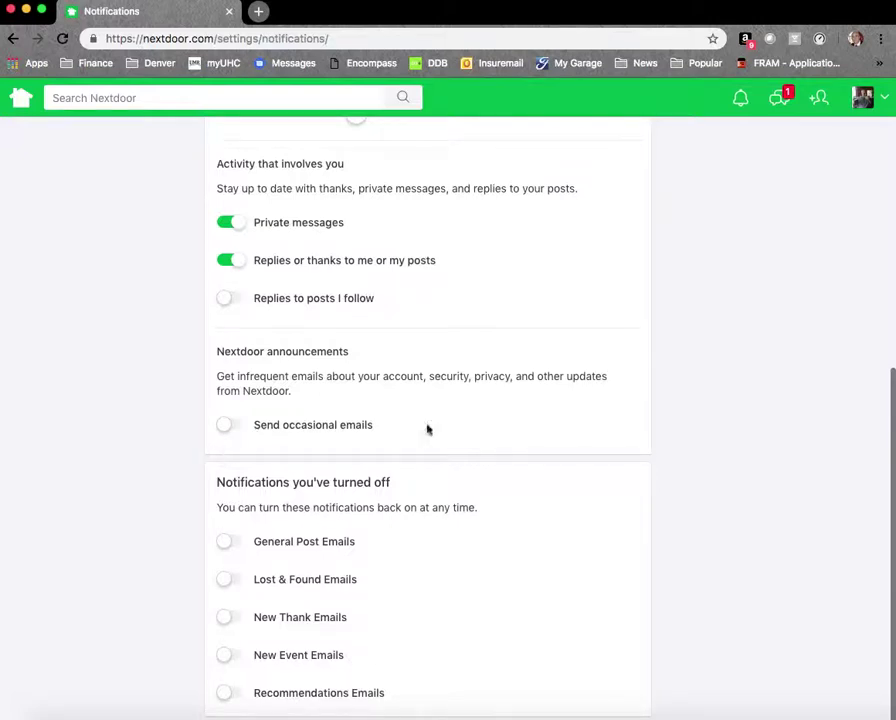
{"action": "scroll", "coordinate": [420, 394], "scroll_direction": "up", "scroll_amount": 5}
{"action": "scroll", "coordinate": [421, 394], "scroll_direction": "up", "scroll_amount": 3}
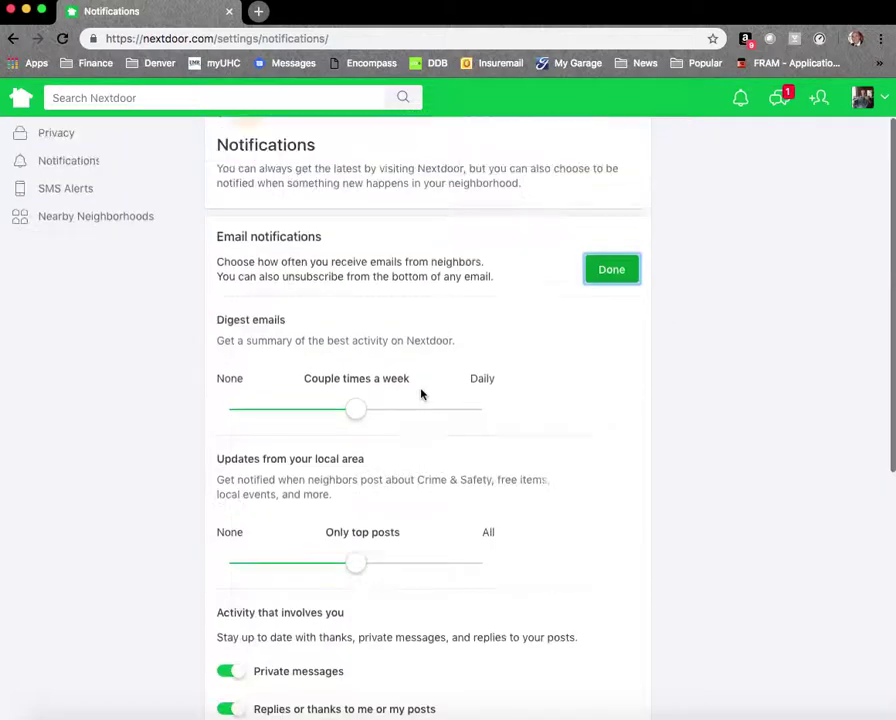
{"action": "scroll", "coordinate": [421, 392], "scroll_direction": "down", "scroll_amount": 2}
{"action": "scroll", "coordinate": [421, 392], "scroll_direction": "down", "scroll_amount": 2}
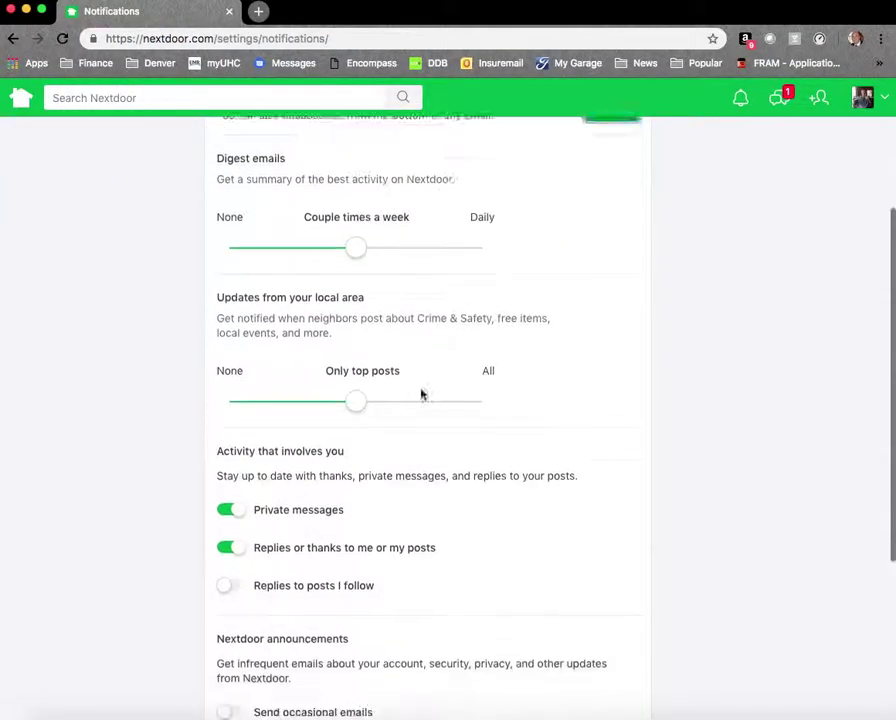
{"action": "scroll", "coordinate": [421, 394], "scroll_direction": "up", "scroll_amount": 3}
{"action": "scroll", "coordinate": [422, 396], "scroll_direction": "down", "scroll_amount": 3}
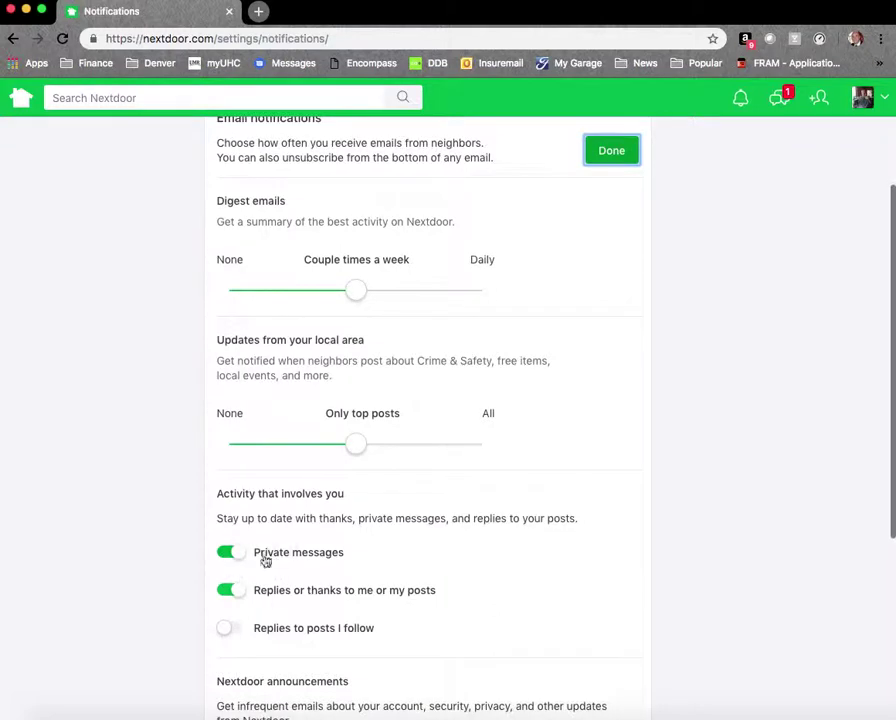
{"action": "scroll", "coordinate": [266, 562], "scroll_direction": "up", "scroll_amount": 2}
{"action": "scroll", "coordinate": [265, 559], "scroll_direction": "up", "scroll_amount": 2}
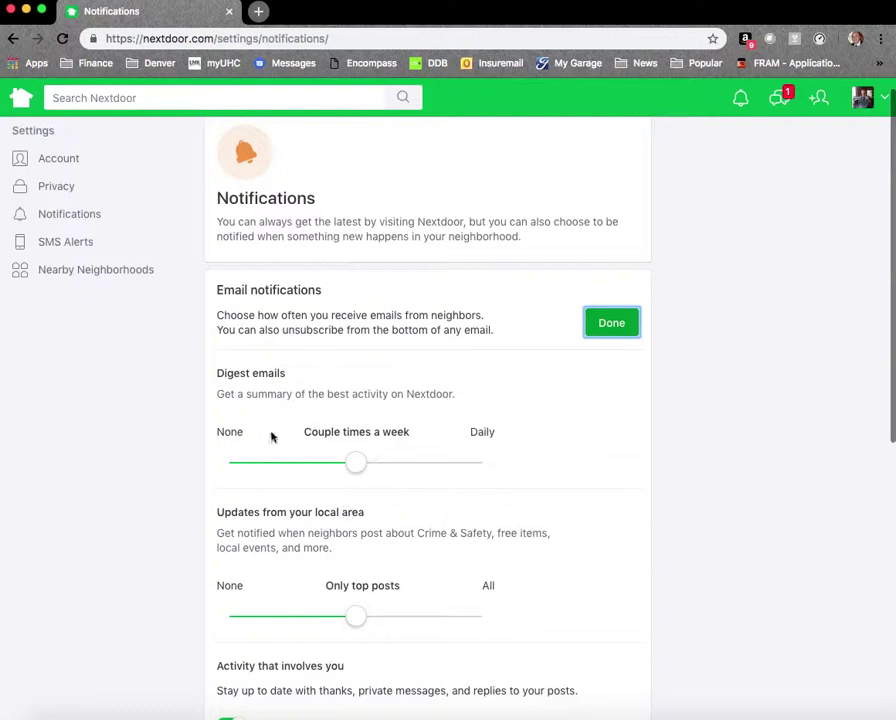
{"action": "scroll", "coordinate": [360, 405], "scroll_direction": "up", "scroll_amount": 1}
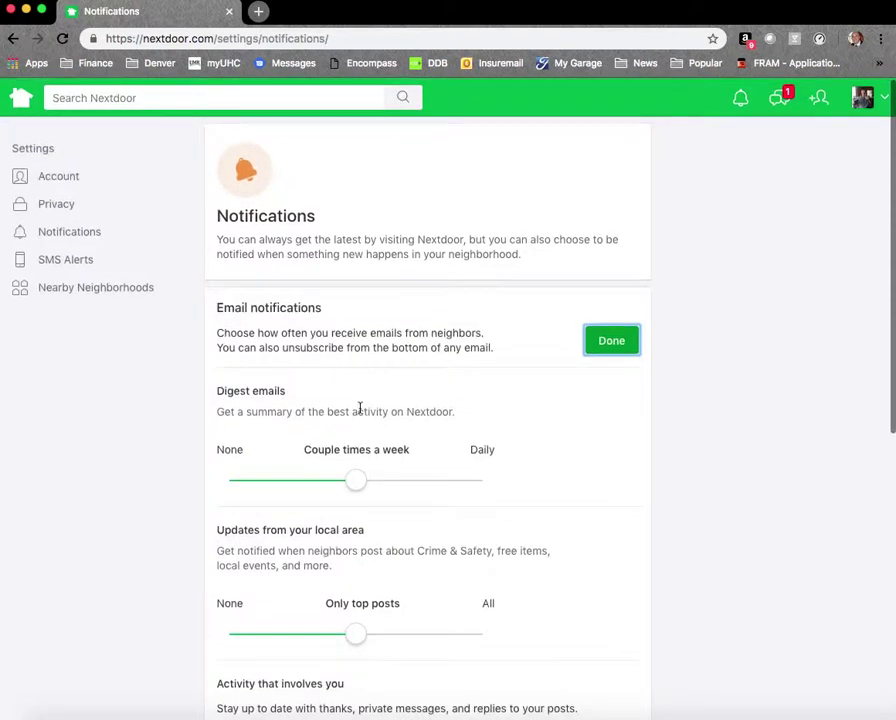